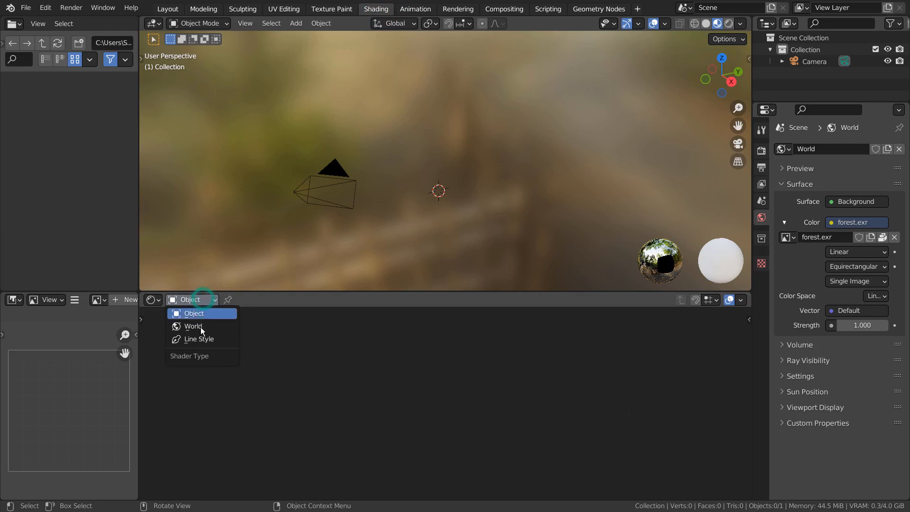
# Step: Show the World nodes in the shader editor and delete the forest.exr environment texture node
pyautogui.click(203, 327)
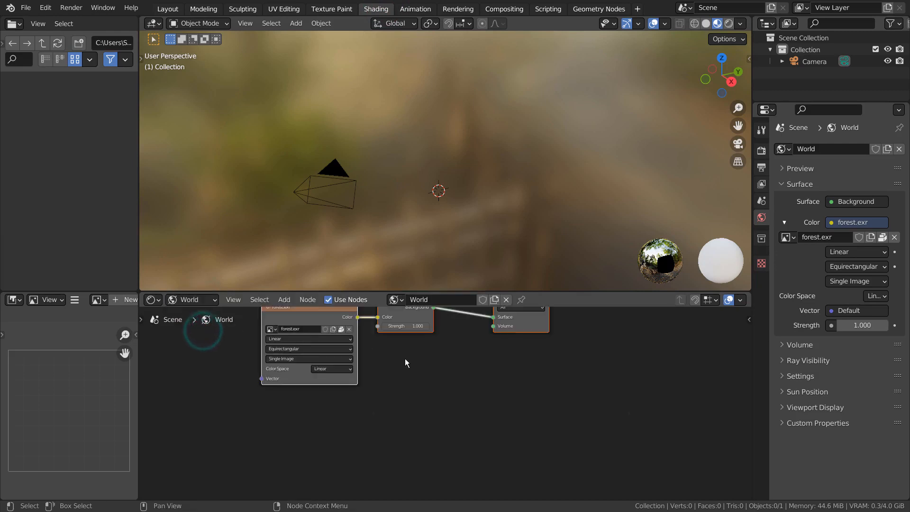
pyautogui.moveTo(409, 363); pyautogui.dragTo(466, 406, button='middle')
pyautogui.scroll(5, 441, 400)
pyautogui.moveTo(419, 385); pyautogui.dragTo(423, 405, button='middle')
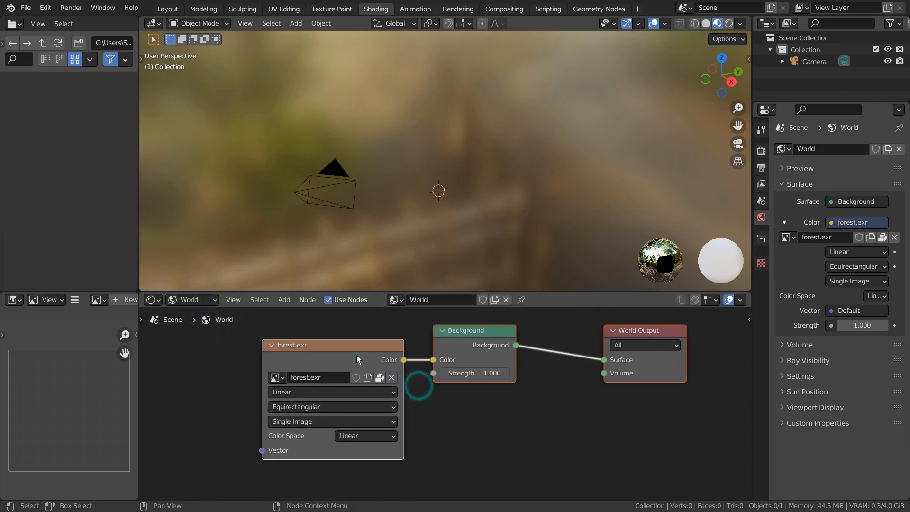
pyautogui.click(355, 355)
pyautogui.press('x')
# Step: Add a ColorRamp node in front of the Background node
pyautogui.hotkey('shift', 'a')
pyautogui.click(290, 330)
pyautogui.write('col')
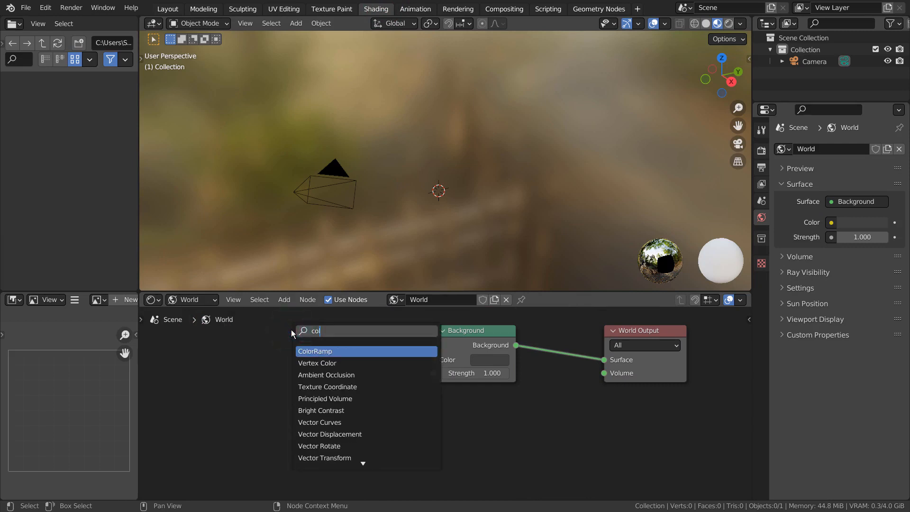
pyautogui.press('Return')
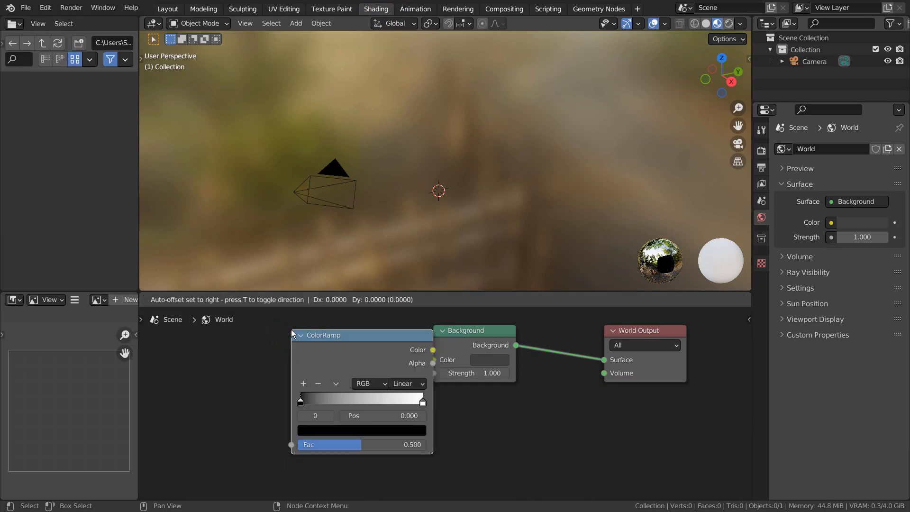
pyautogui.click(278, 328)
# Step: Add a Noise Texture node and link its Fac output through the ColorRamp into the Background's Color
pyautogui.hotkey('shift', 'a')
pyautogui.click(195, 334)
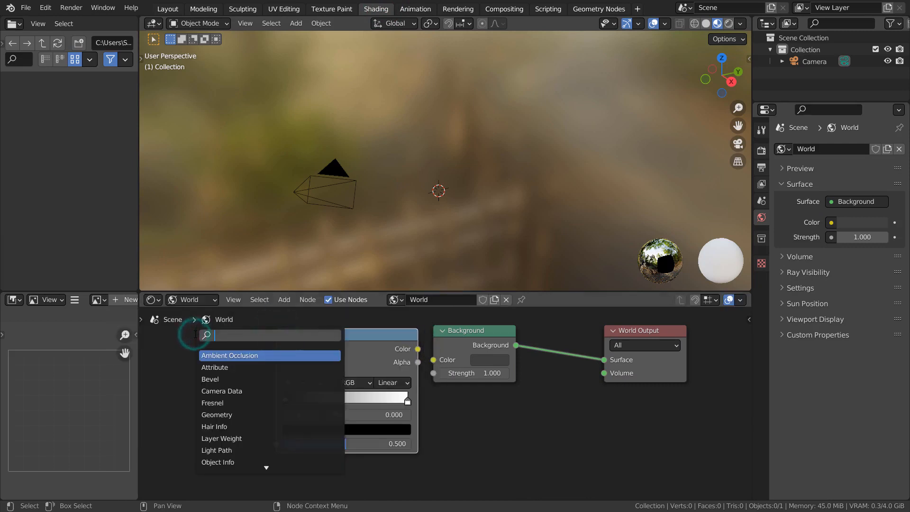
pyautogui.write('noise')
pyautogui.press('Down')
pyautogui.press('Return')
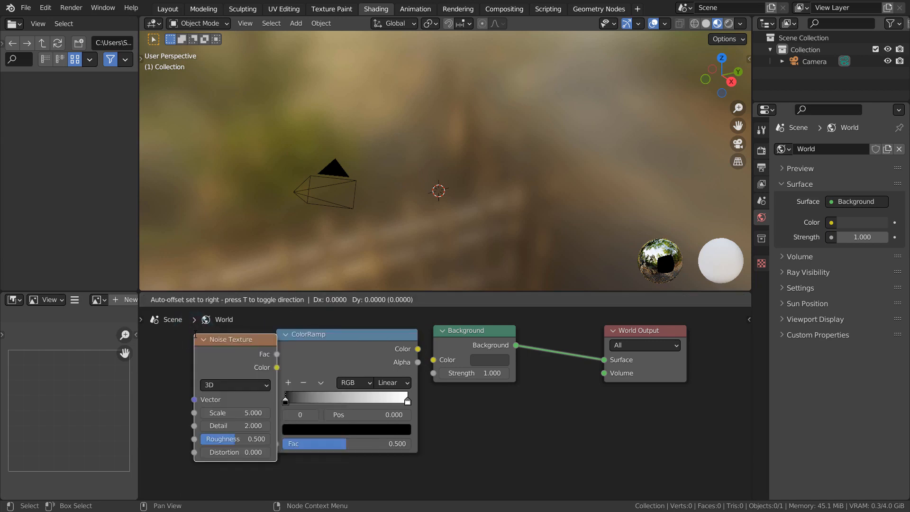
pyautogui.click(160, 335)
pyautogui.moveTo(244, 356); pyautogui.dragTo(275, 443)
pyautogui.moveTo(418, 348); pyautogui.dragTo(434, 360)
# Step: Turn off the Transparent film setting and display the viewport with rendered shading
pyautogui.click(761, 150)
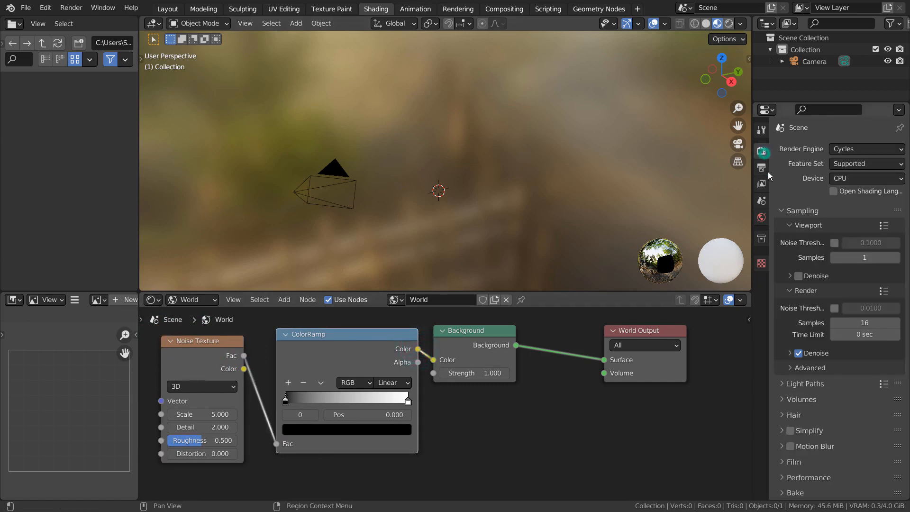
pyautogui.scroll(-2, 789, 398)
pyautogui.click(787, 424)
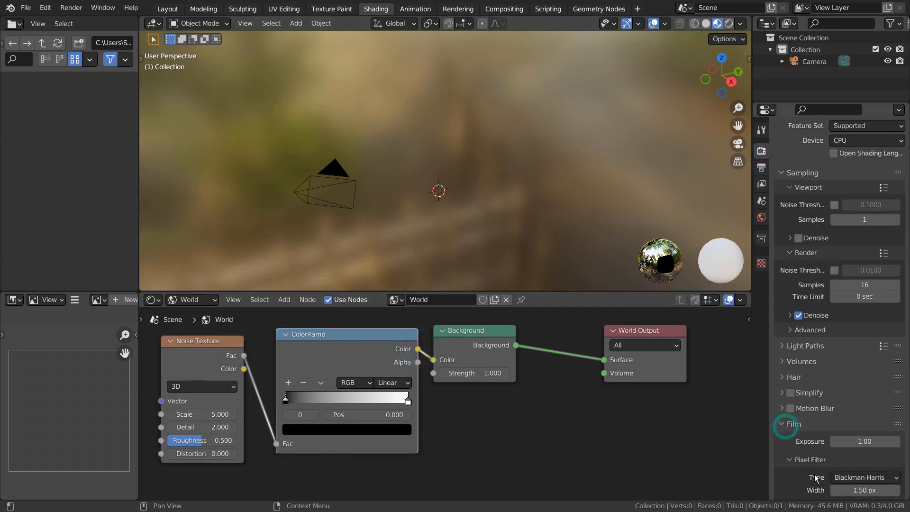
pyautogui.scroll(-3, 820, 475)
pyautogui.click(799, 452)
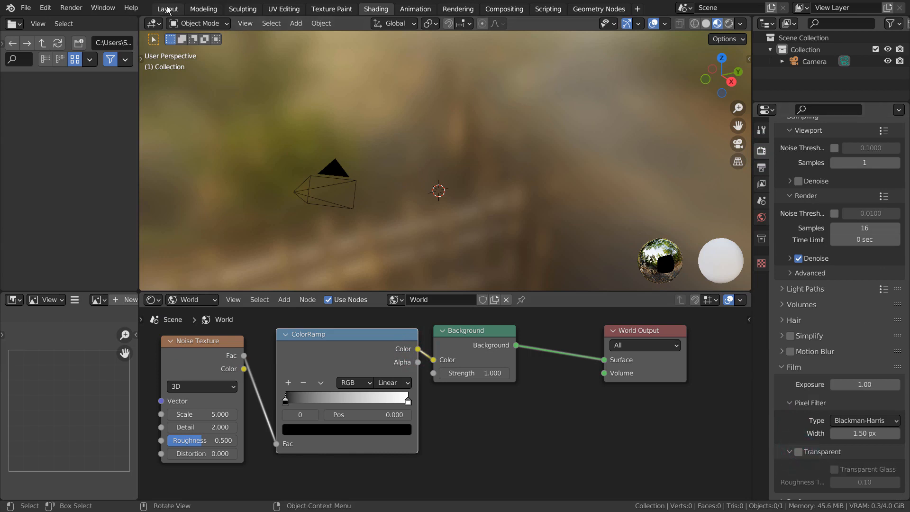
pyautogui.click(729, 23)
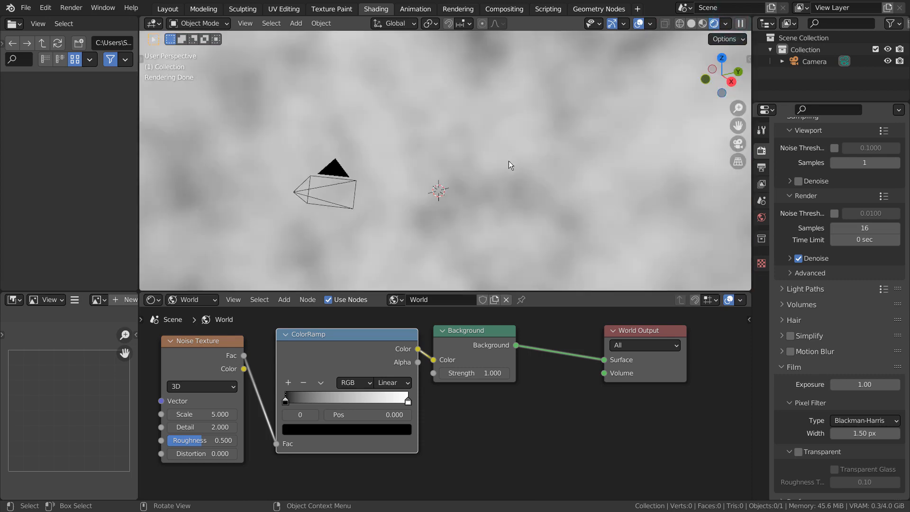
# Step: Narrow the ColorRamp transition, with the white stop at about 0.742 and the black stop just below it
pyautogui.moveTo(406, 400); pyautogui.dragTo(381, 401)
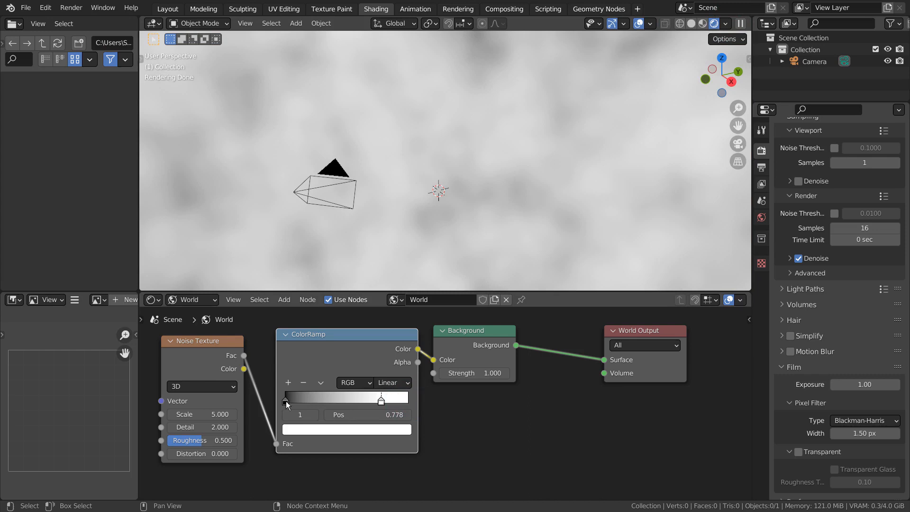
pyautogui.moveTo(287, 401); pyautogui.dragTo(292, 400)
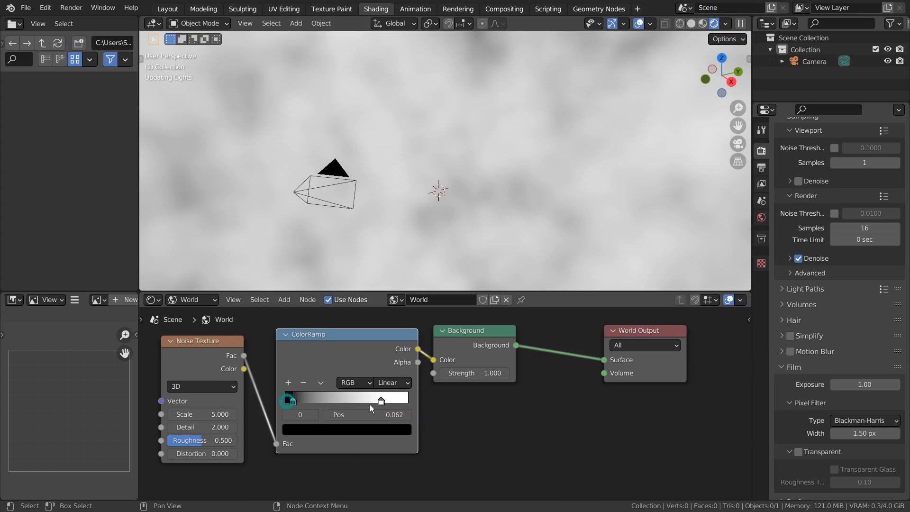
pyautogui.click(370, 404)
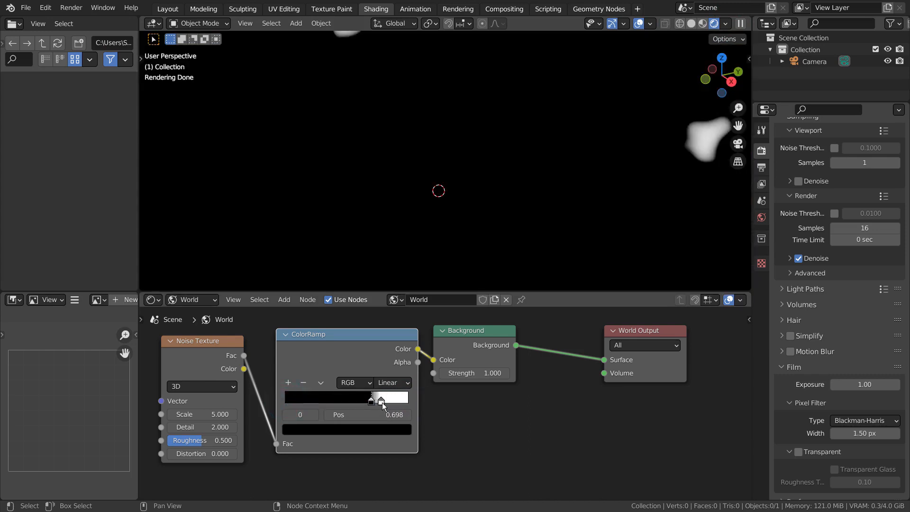
pyautogui.moveTo(372, 402); pyautogui.dragTo(377, 402)
# Step: Set the Noise Texture's scale to 555
pyautogui.click(207, 415)
pyautogui.write('80')
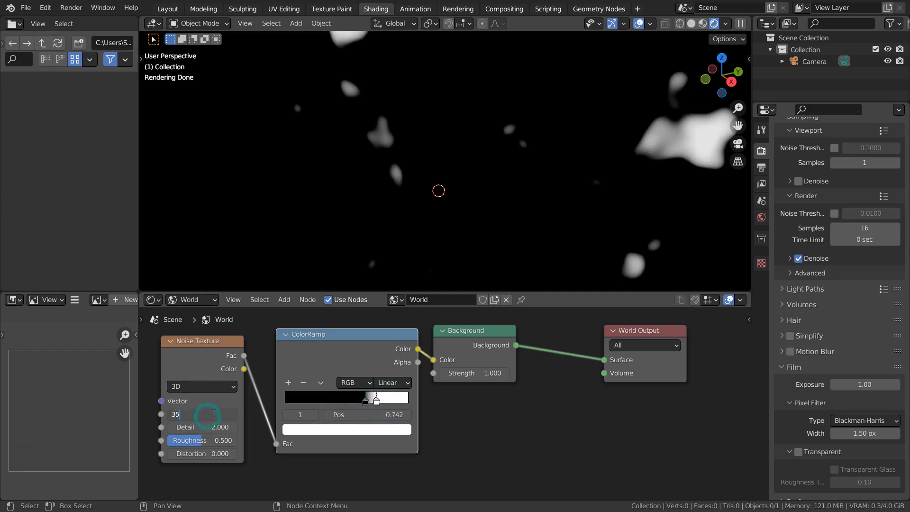
pyautogui.press('Return')
pyautogui.click(212, 413)
pyautogui.write('555')
pyautogui.press('Return')
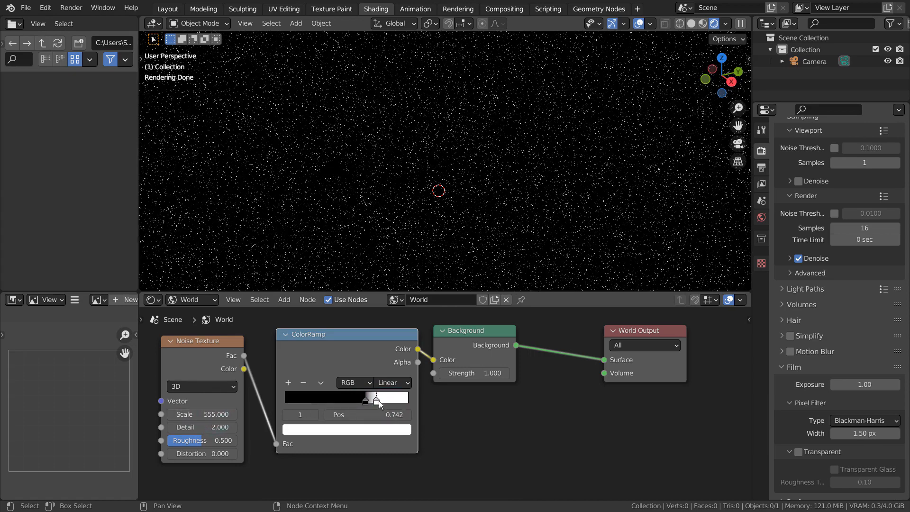
# Step: Move the ColorRamp's black stop to about 0.716 and white stop to about 0.796, and recolor the white stop bright blue
pyautogui.moveTo(376, 401); pyautogui.dragTo(375, 403)
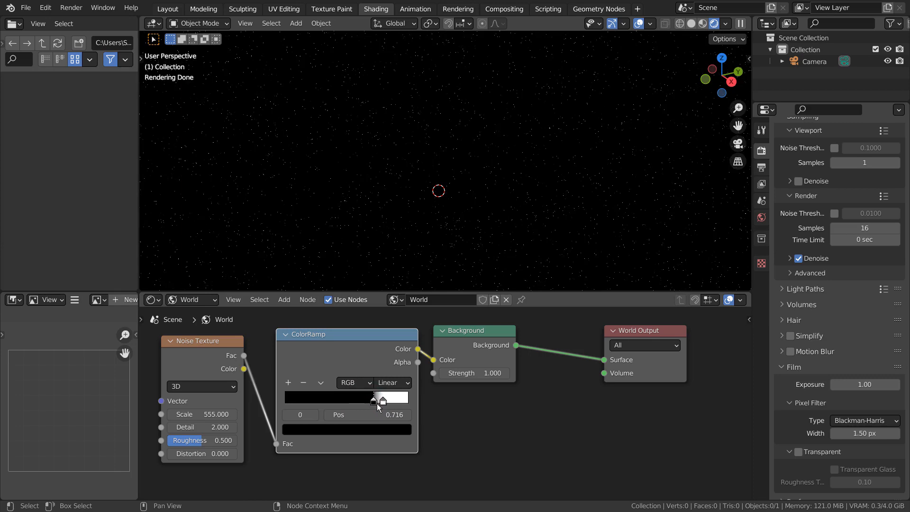
pyautogui.click(380, 401)
pyautogui.click(374, 433)
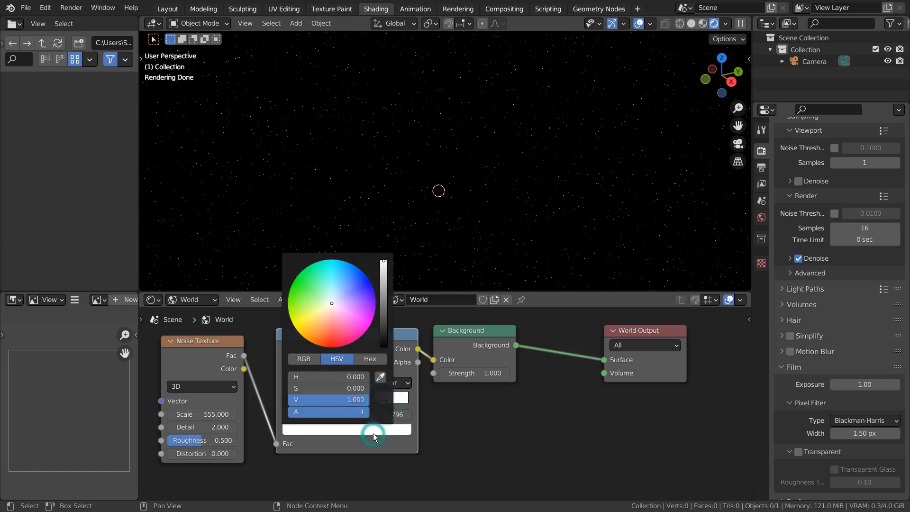
pyautogui.click(358, 280)
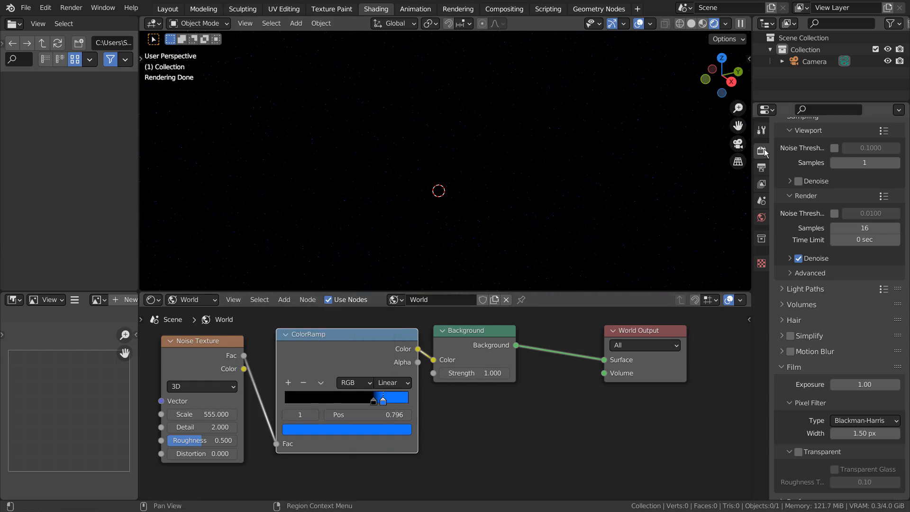
# Step: Render the star field image
pyautogui.scroll(5, 838, 280)
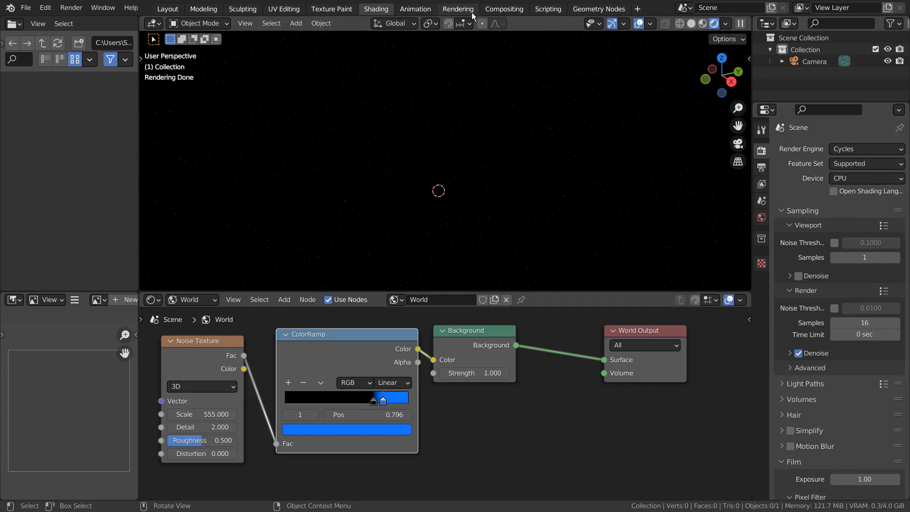
pyautogui.press('F12')
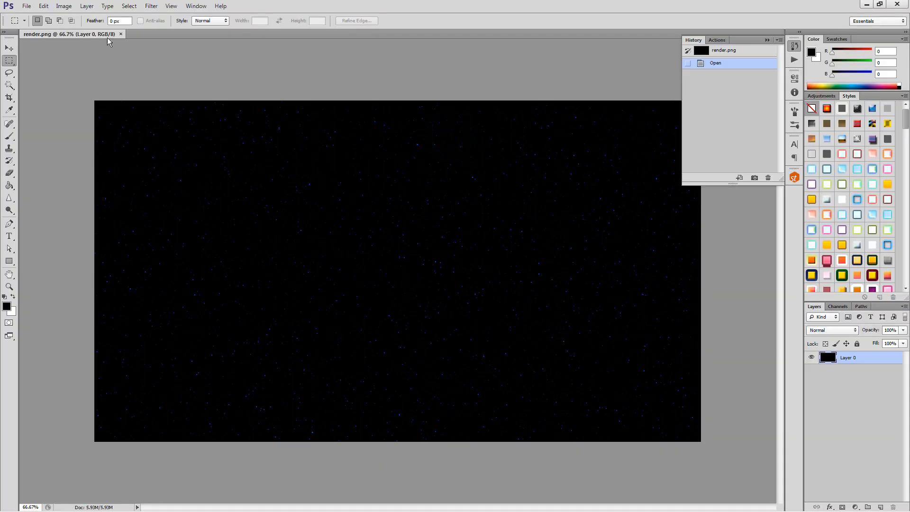
# Step: In Photoshop, brighten the stars in render.png with a Levels adjustment, lowering the white input level close to the black end
pyautogui.click(63, 6)
pyautogui.moveTo(76, 29)
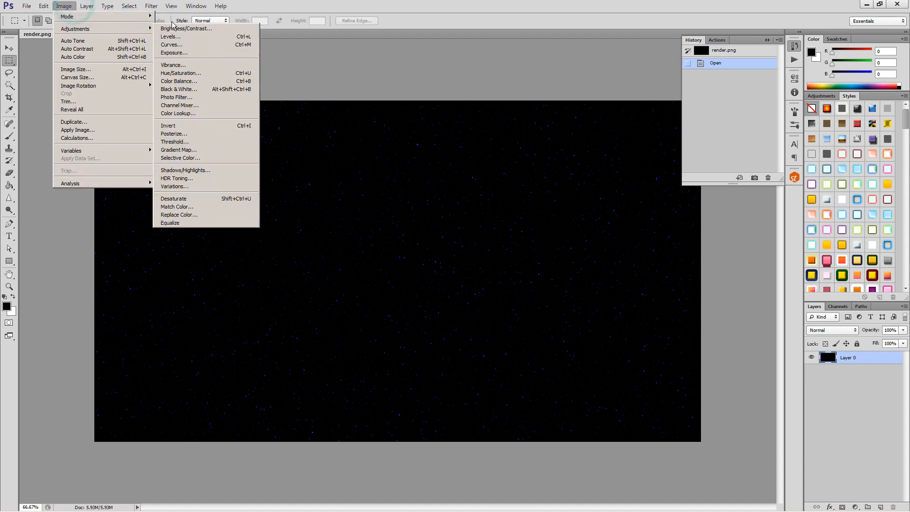
pyautogui.click(170, 37)
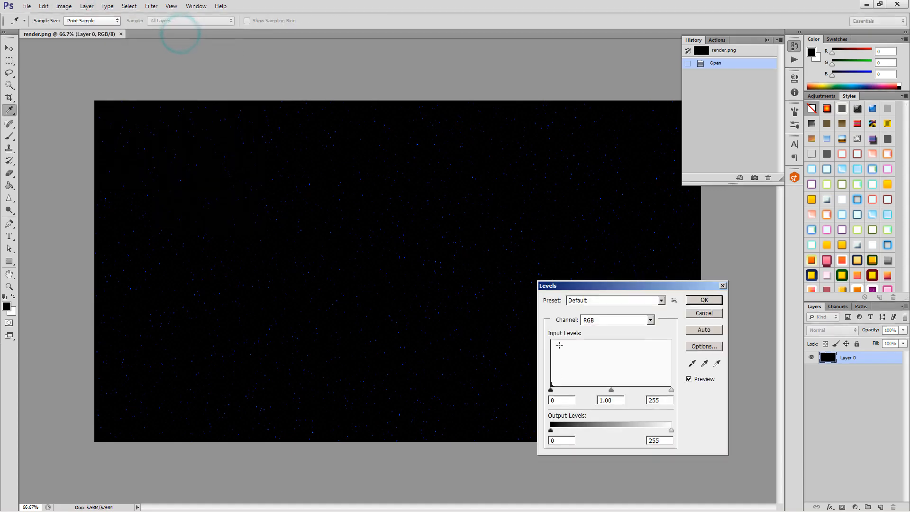
pyautogui.click(550, 390)
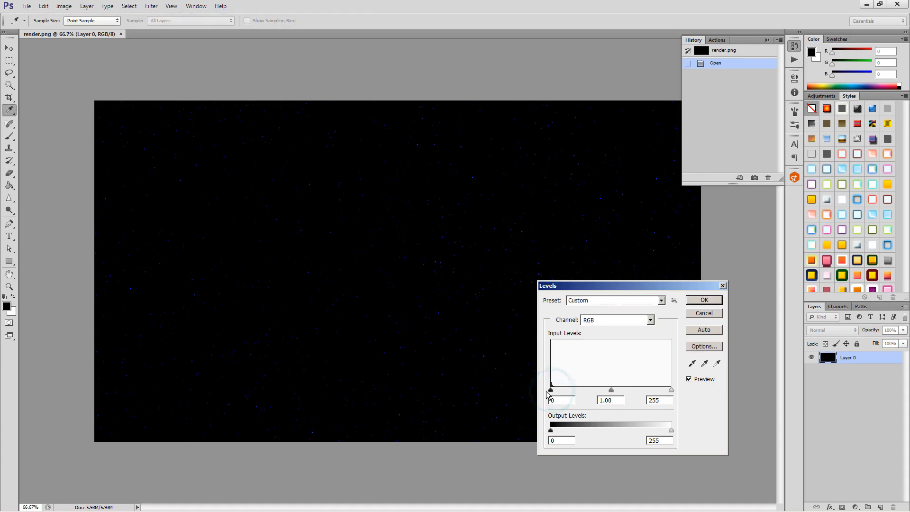
pyautogui.moveTo(671, 389); pyautogui.dragTo(561, 391)
pyautogui.click(701, 299)
pyautogui.press('m')
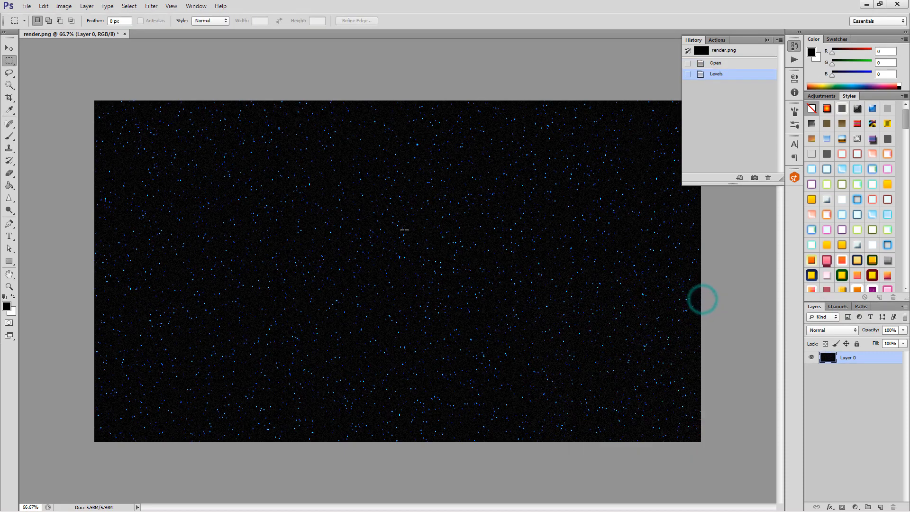
# Step: Examine the stars up close and compare the original image with the Levels result using the history states
pyautogui.keyDown('alt'); pyautogui.scroll(3, 404, 230); pyautogui.keyUp('alt')
pyautogui.keyDown('alt'); pyautogui.scroll(-2, 404, 230); pyautogui.keyUp('alt')
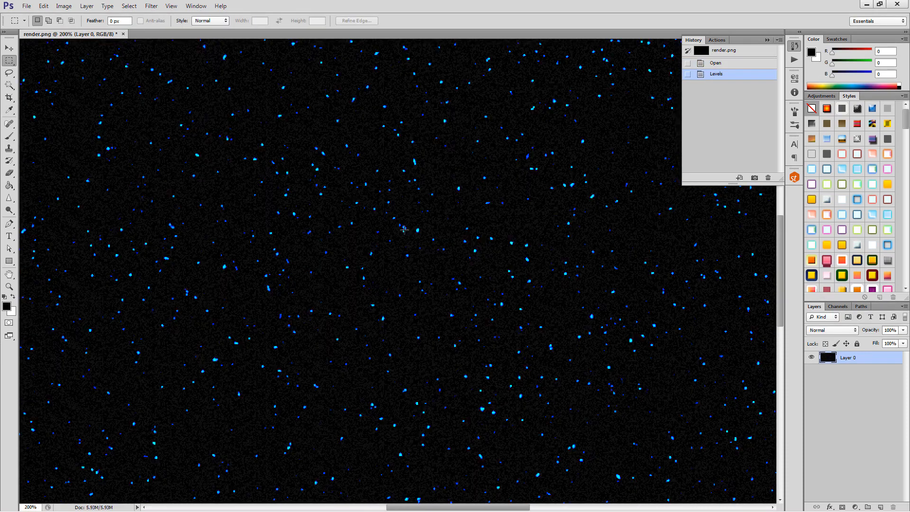
pyautogui.click(737, 50)
pyautogui.click(723, 72)
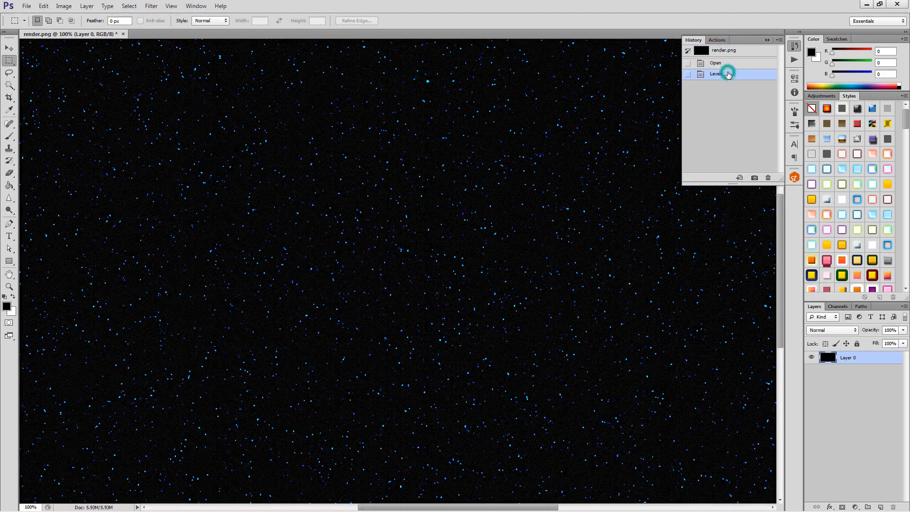
pyautogui.click(719, 51)
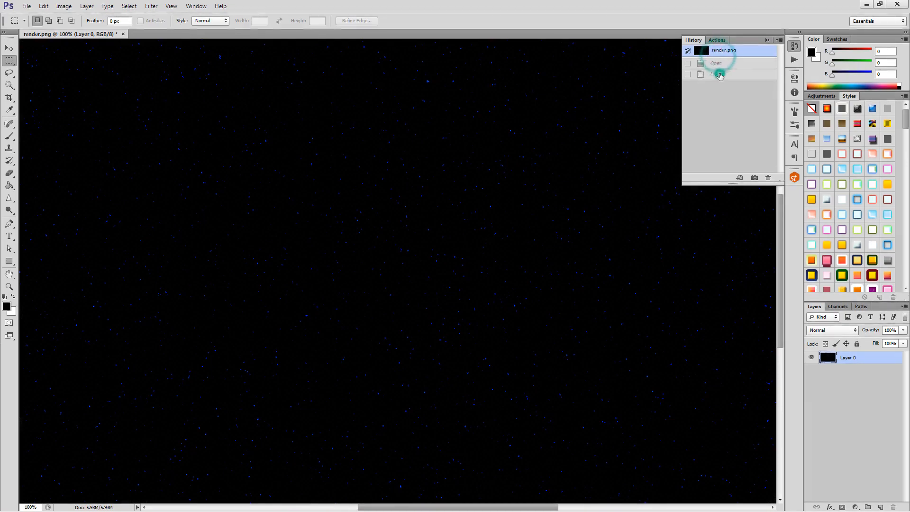
pyautogui.click(716, 73)
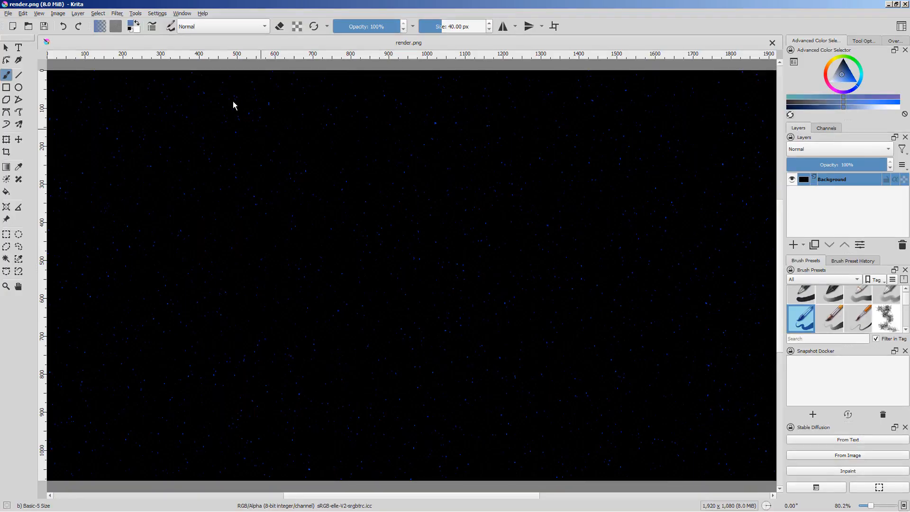
# Step: In Krita, open the Levels filter for render.png and set the white input level to 254 and gamma to 0.949
pyautogui.click(119, 14)
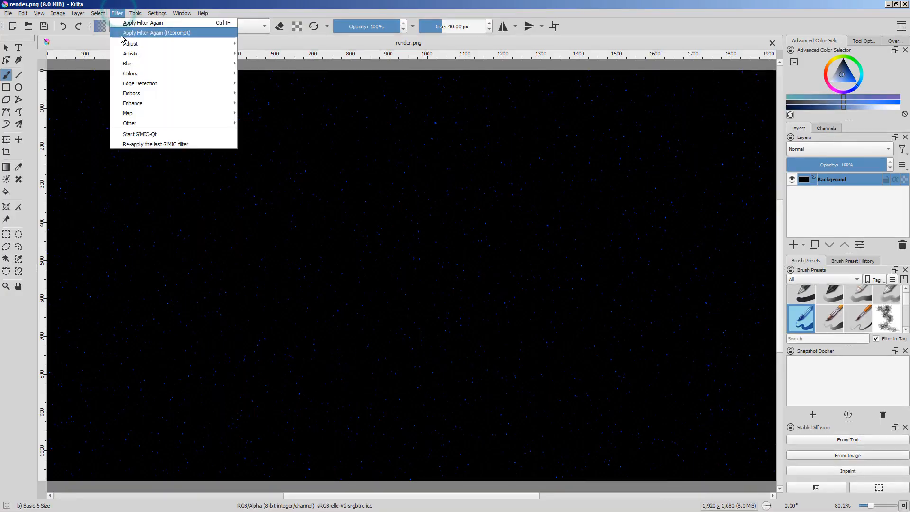
pyautogui.moveTo(125, 48)
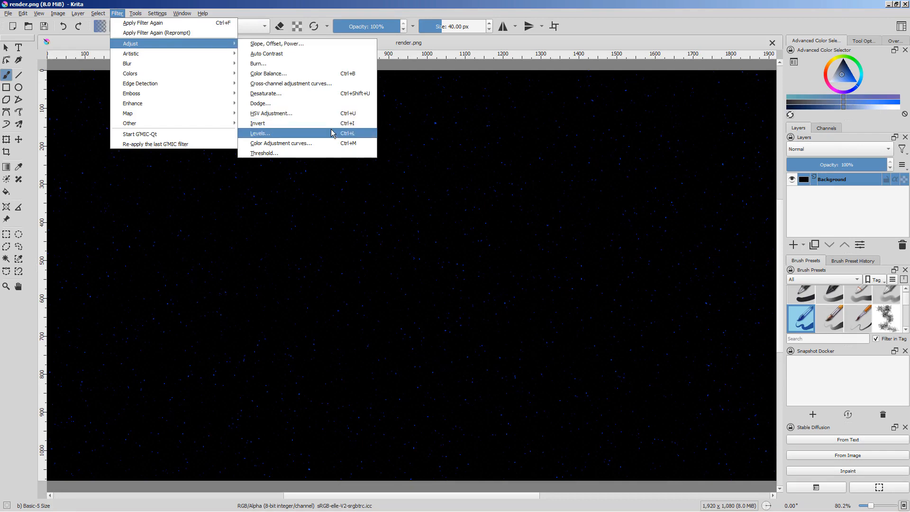
pyautogui.click(371, 134)
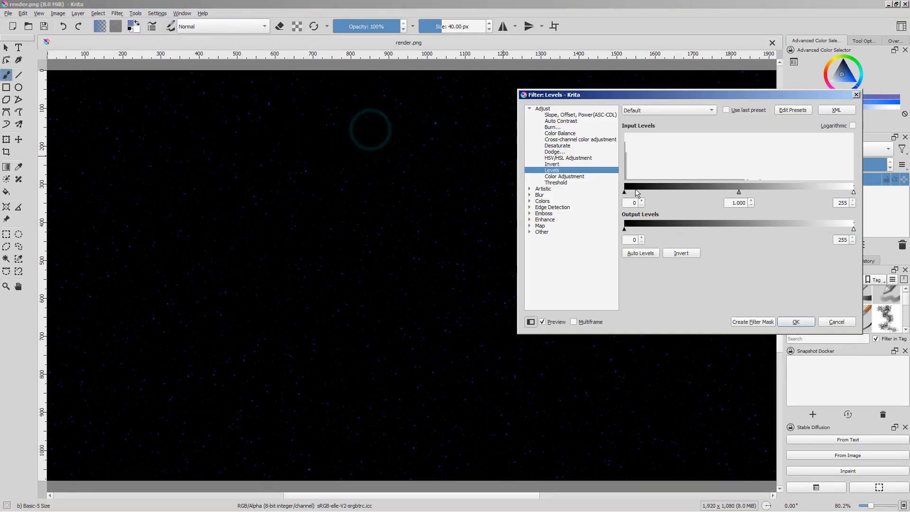
pyautogui.moveTo(853, 192)
pyautogui.mouseDown()
pyautogui.moveTo(630, 193)
pyautogui.moveTo(855, 192)
pyautogui.mouseUp()
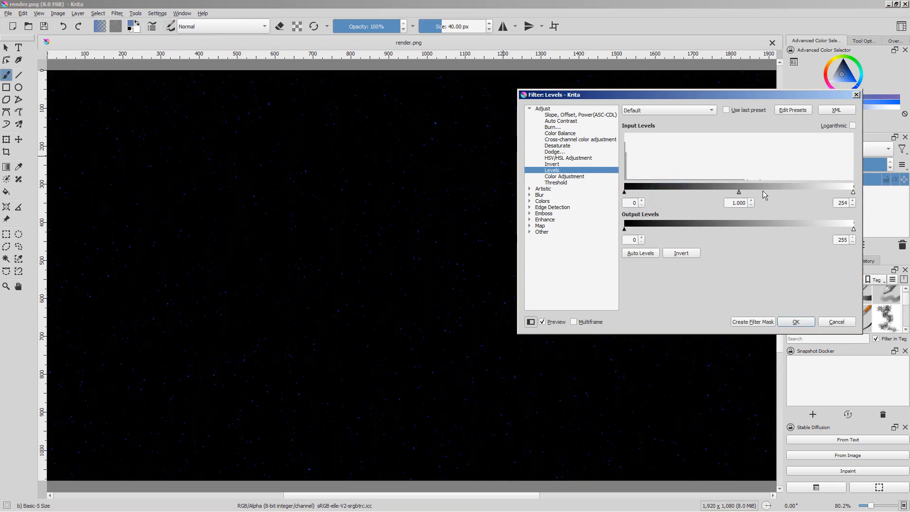
pyautogui.moveTo(739, 192)
pyautogui.mouseDown()
pyautogui.moveTo(633, 195)
pyautogui.moveTo(742, 198)
pyautogui.mouseUp()
pyautogui.click(700, 108)
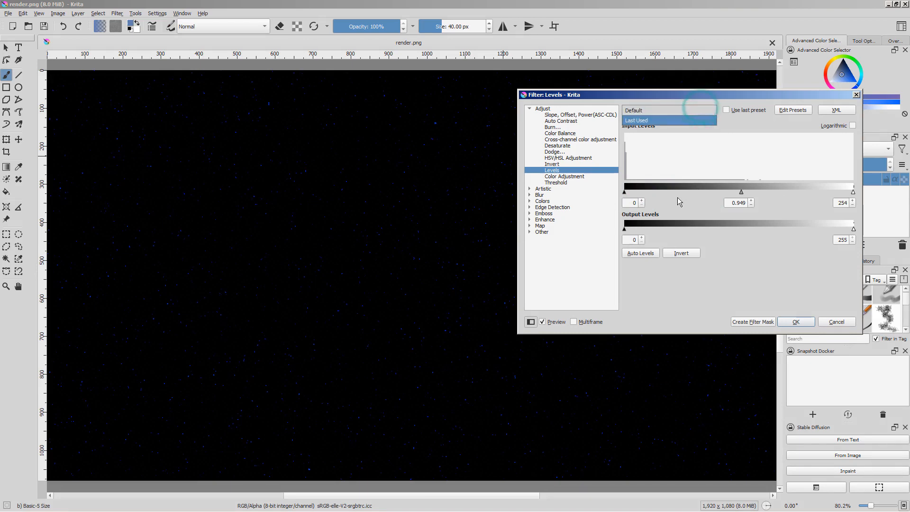
# Step: Set the output levels to 0 and 254, compute the input levels automatically, and apply the Levels filter
pyautogui.click(852, 230)
pyautogui.moveTo(852, 229); pyautogui.dragTo(885, 234)
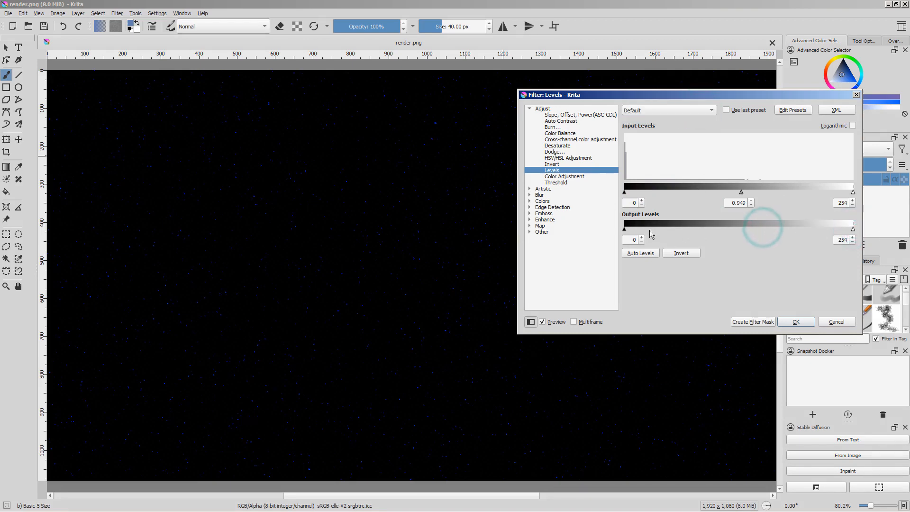
pyautogui.moveTo(625, 229); pyautogui.dragTo(723, 235)
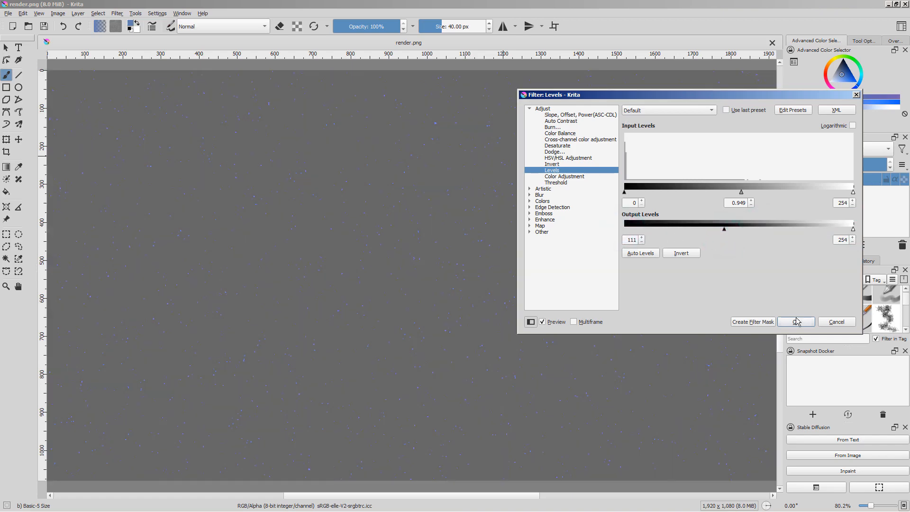
pyautogui.moveTo(725, 228); pyautogui.dragTo(622, 233)
pyautogui.click(638, 255)
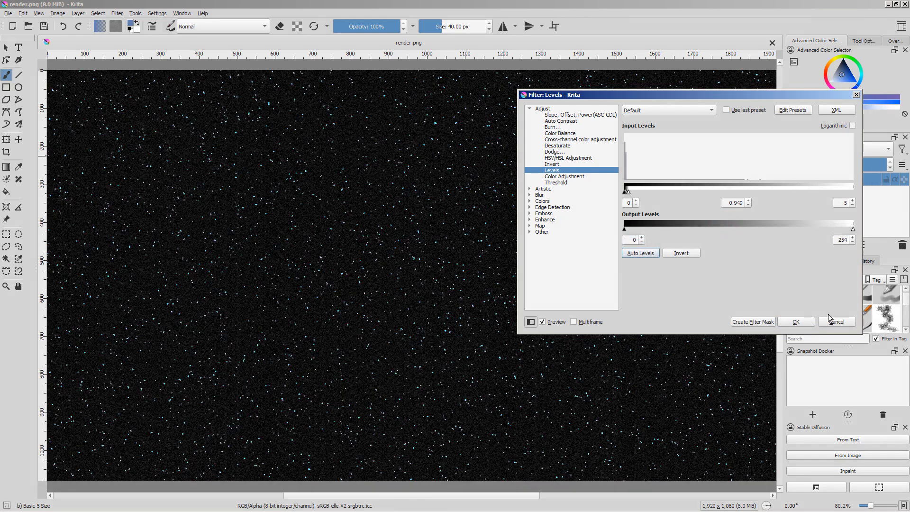
pyautogui.click(807, 321)
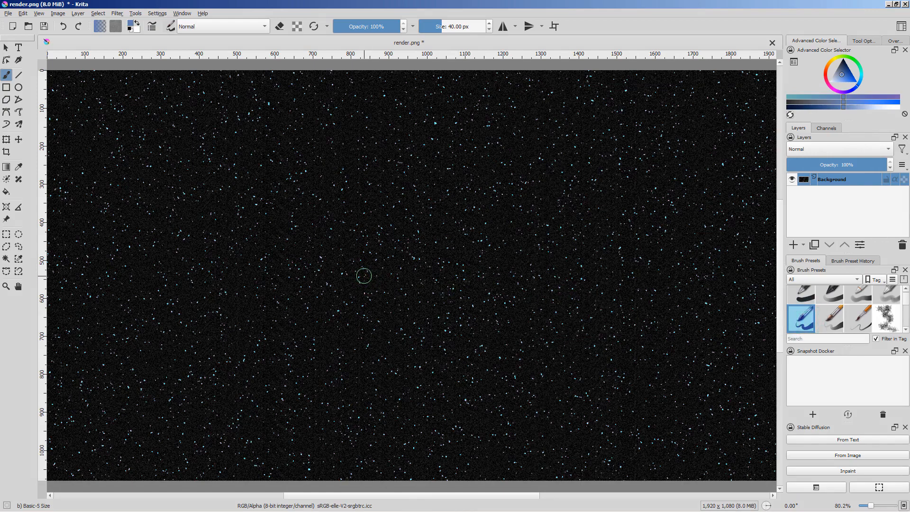
# Step: Open the Color Balance filter and shift the shadows from red toward cyan
pyautogui.click(117, 13)
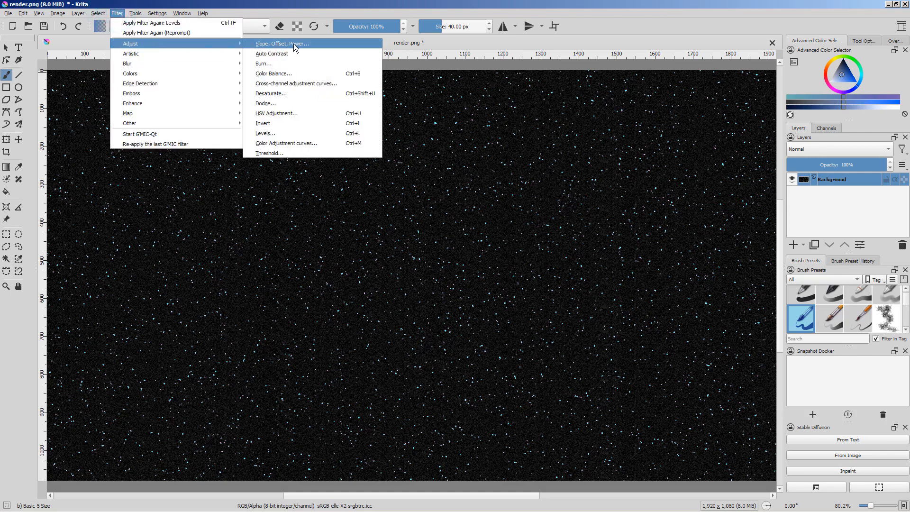
pyautogui.click(295, 74)
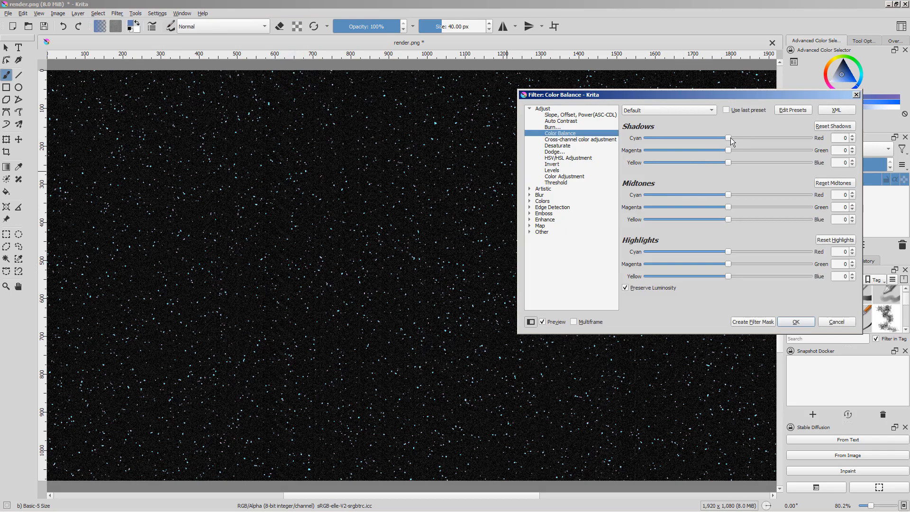
pyautogui.moveTo(728, 138); pyautogui.dragTo(673, 136)
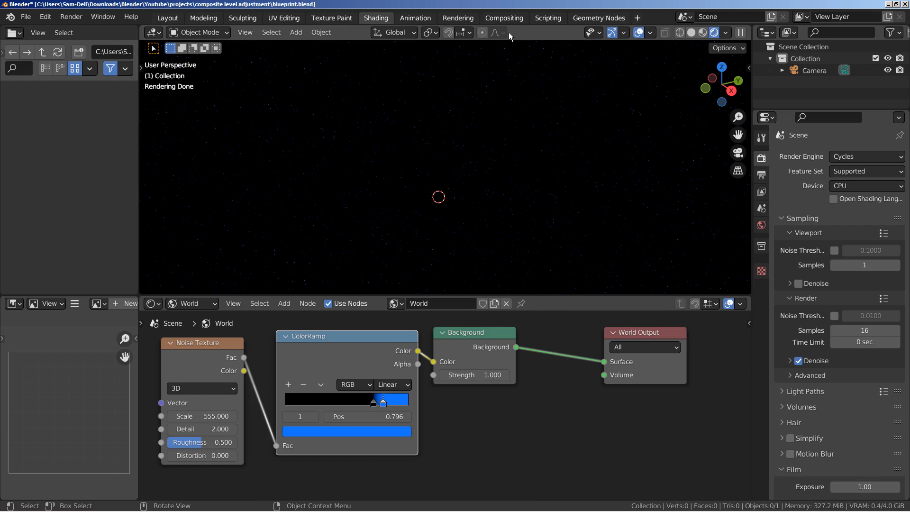
# Step: Switch to Blender and open the compositing node tree in a maximized editor with the sidebar hidden
pyautogui.click(497, 18)
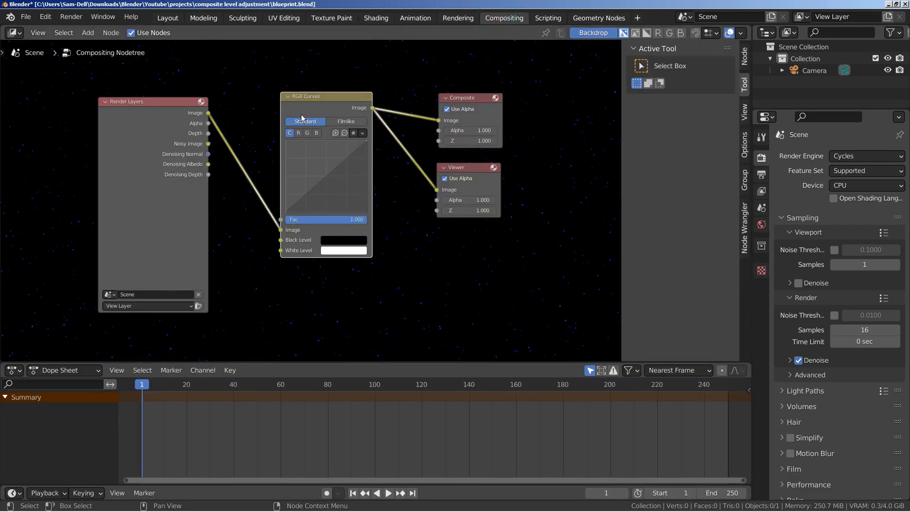
pyautogui.press('n')
pyautogui.hotkey('ctrl', 'space')
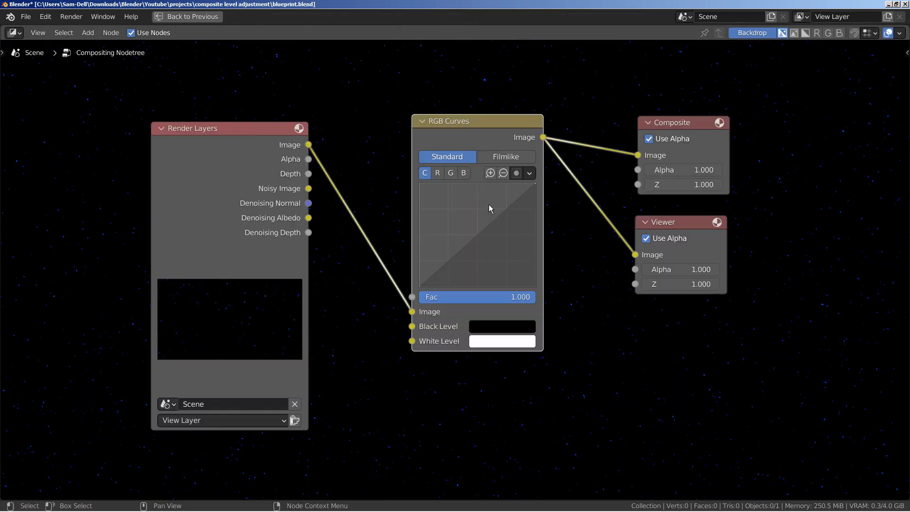
pyautogui.scroll(2, 615, 363)
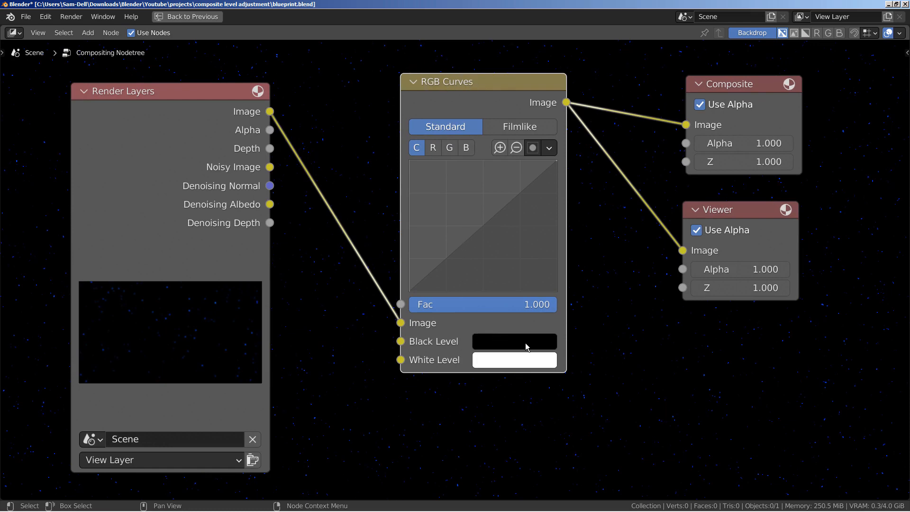
# Step: Try darkening the RGB Curves node's White Level to brightness 0.194, 0.039 and closer to black, and reset it to white
pyautogui.click(530, 369)
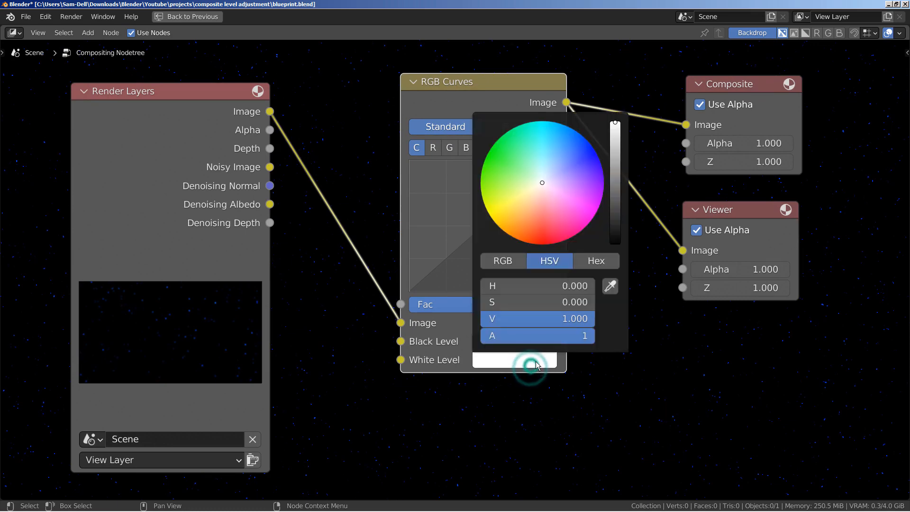
pyautogui.moveTo(616, 132); pyautogui.dragTo(615, 185)
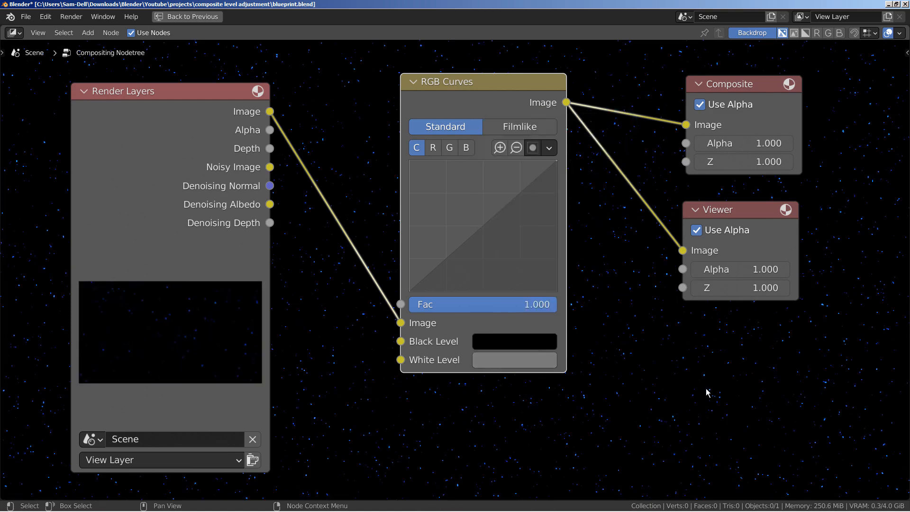
pyautogui.click(527, 364)
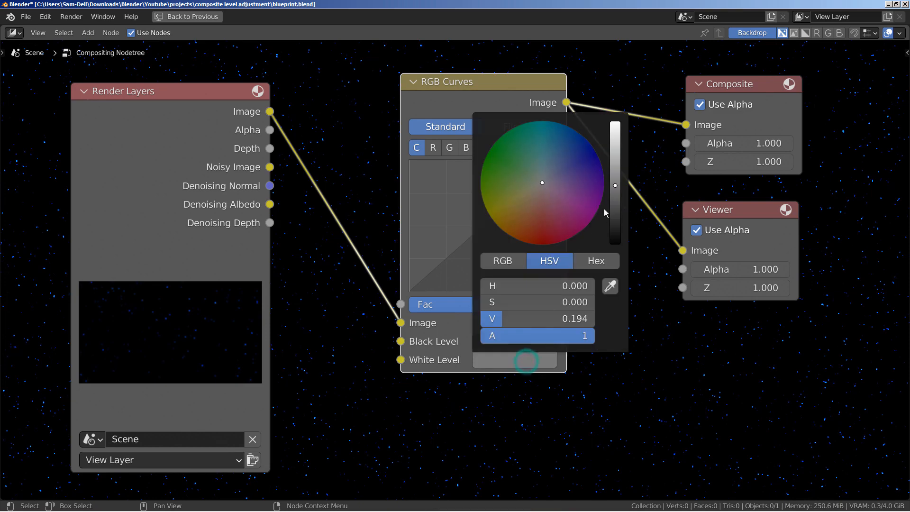
pyautogui.scroll(1, 613, 185)
pyautogui.scroll(-6, 613, 185)
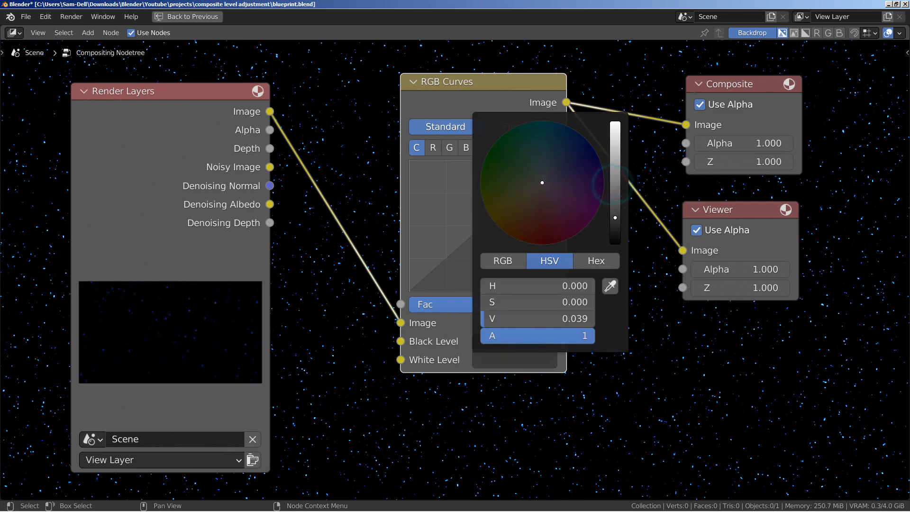
pyautogui.moveTo(613, 217); pyautogui.dragTo(614, 237)
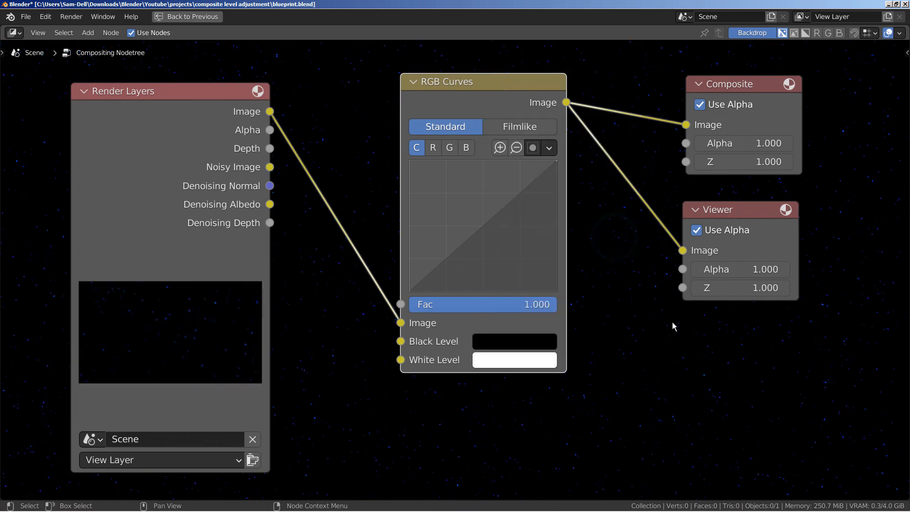
pyautogui.click(674, 341)
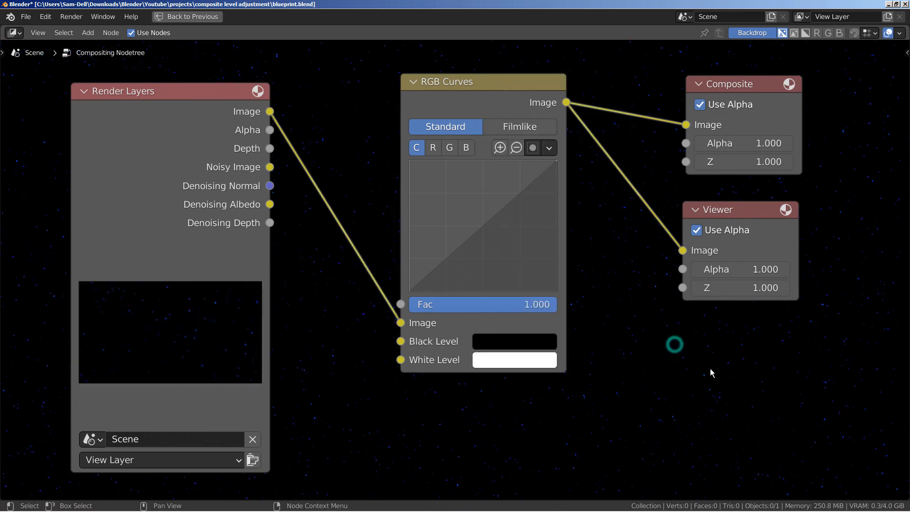
# Step: Darken the RGB Curves node's White Level to near black and bend the combined curve upward with a point at about 0.2, 0.7
pyautogui.click(539, 361)
pyautogui.scroll(-2, 539, 363)
pyautogui.moveTo(616, 124); pyautogui.dragTo(615, 237)
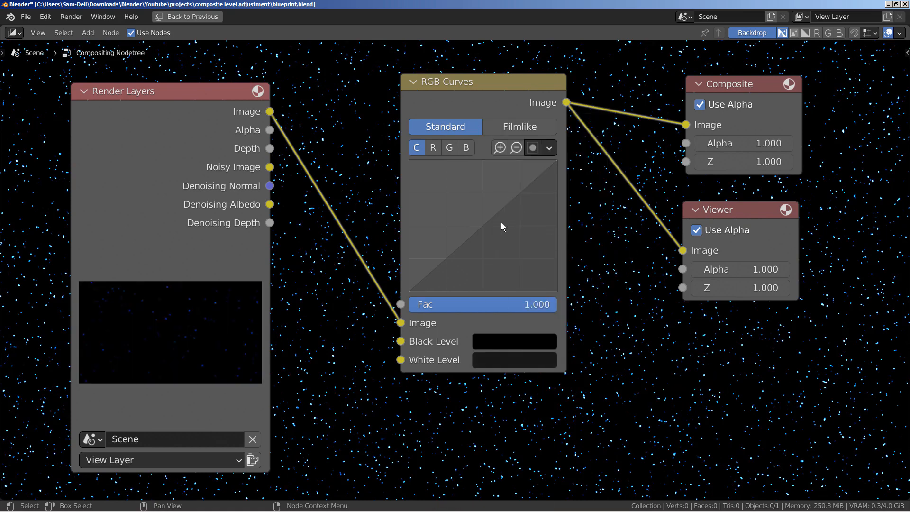
pyautogui.moveTo(483, 225); pyautogui.dragTo(444, 197)
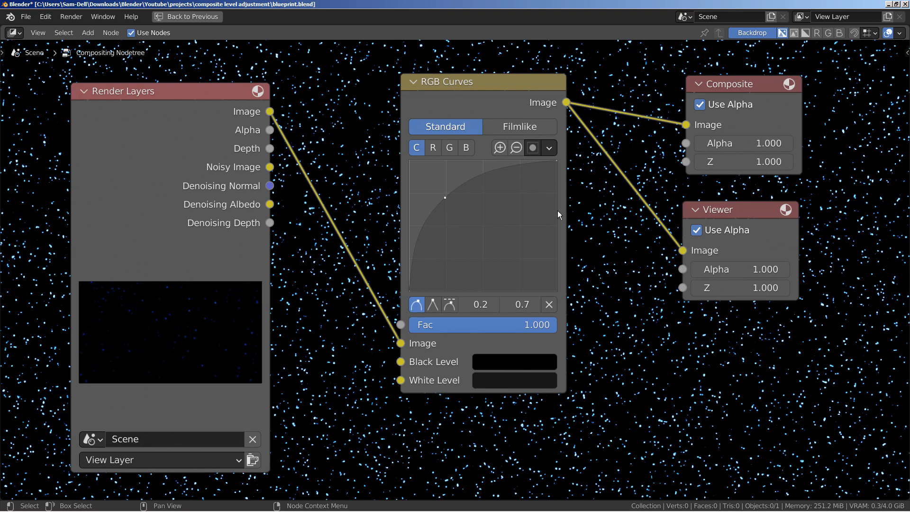
pyautogui.hotkey('ctrl', 'space')
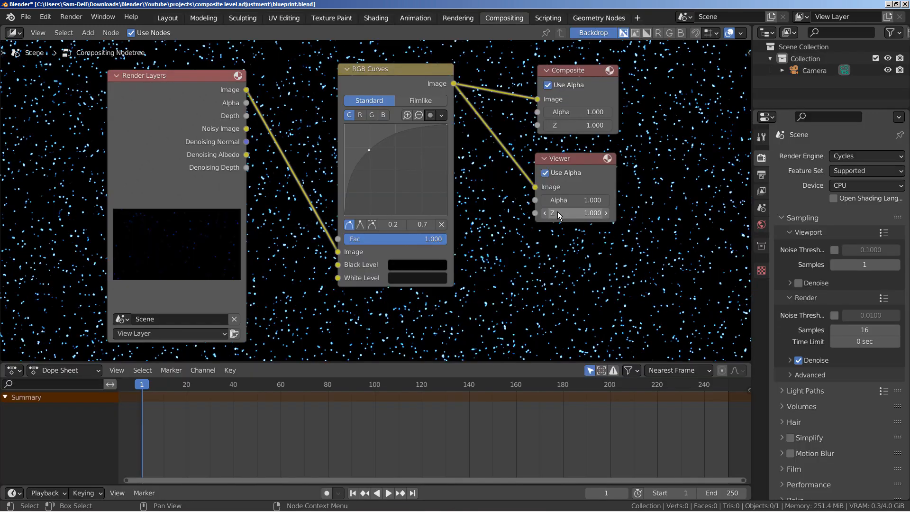
# Step: Examine the render properties, including sampling and film settings, and compare them with the compositing node setup
pyautogui.click(168, 18)
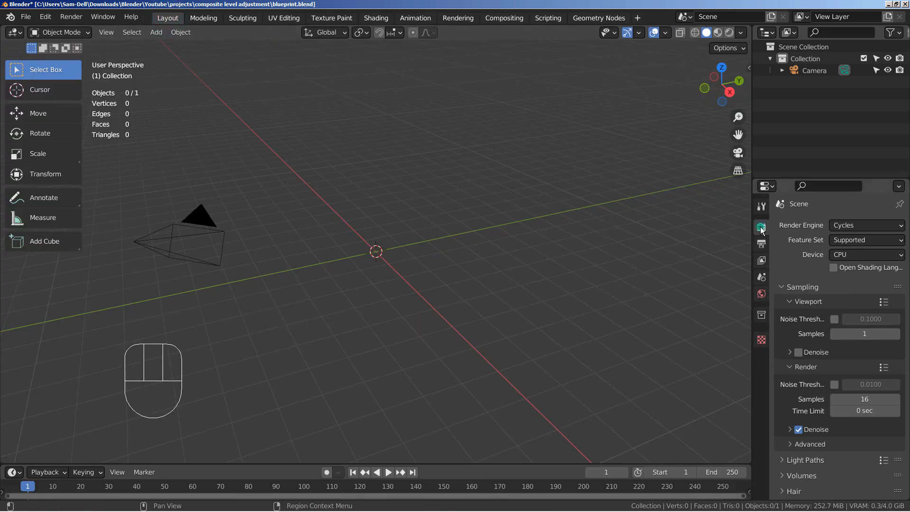
pyautogui.scroll(-10, 796, 337)
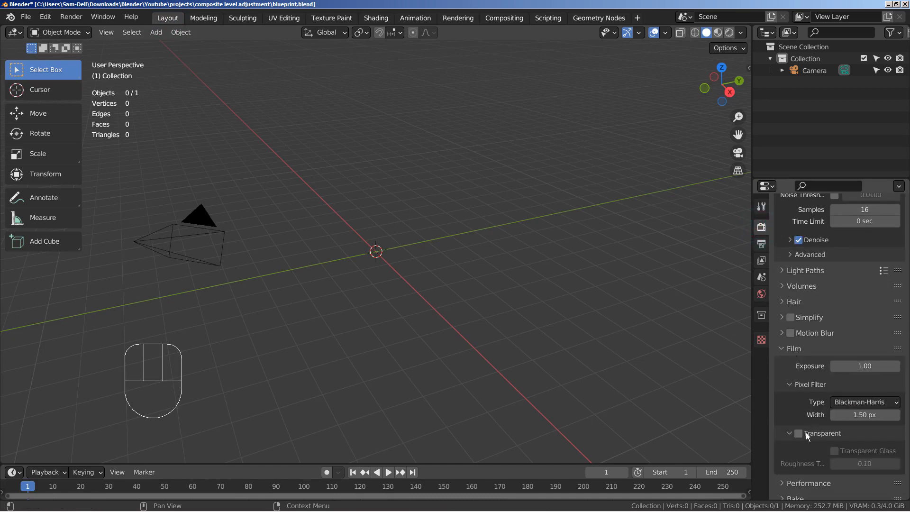
pyautogui.scroll(7, 778, 283)
pyautogui.scroll(3, 778, 282)
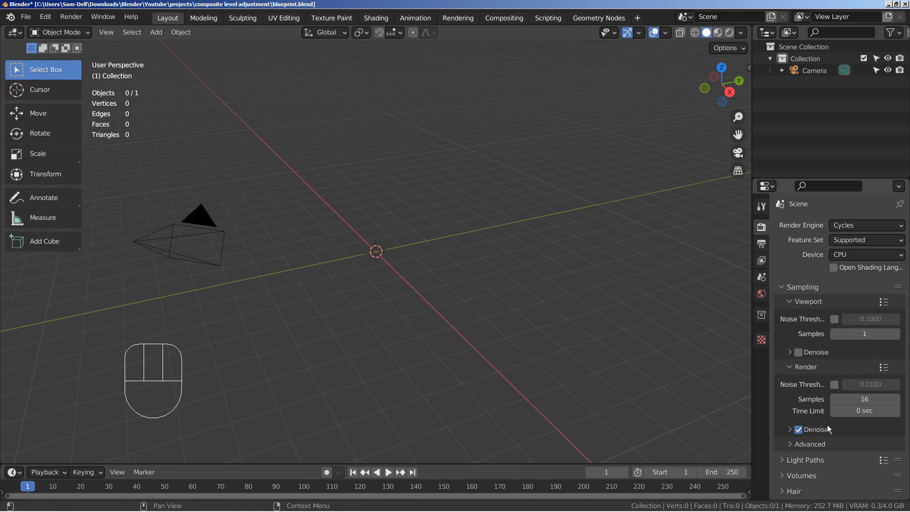
pyautogui.click(518, 22)
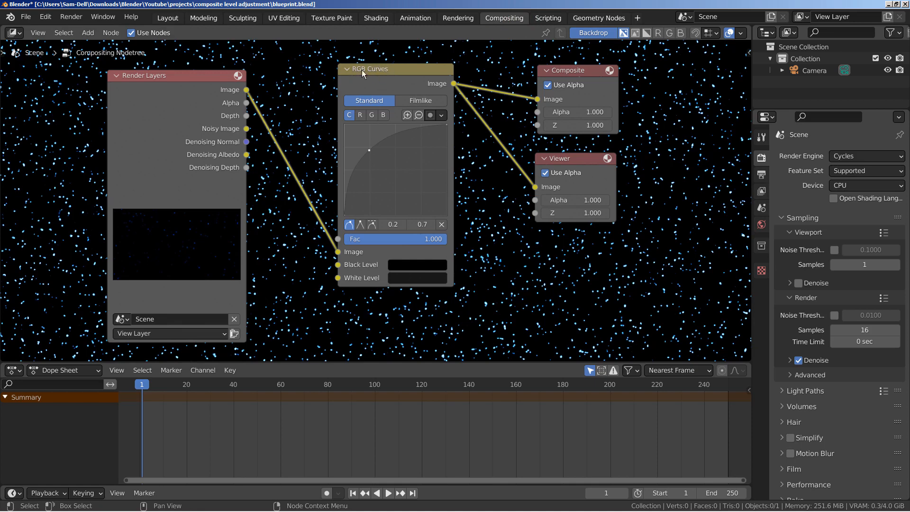
pyautogui.click(168, 18)
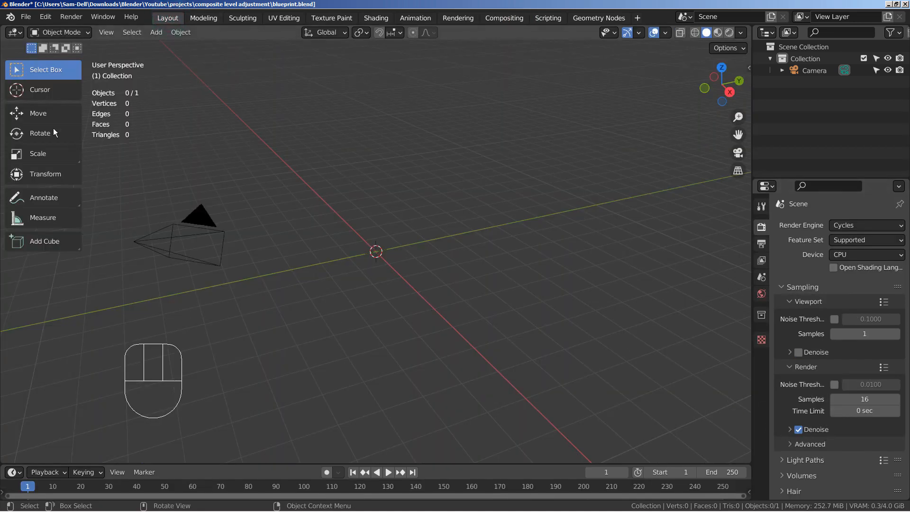
# Step: Start a new General file without saving the current star field project
pyautogui.click(26, 19)
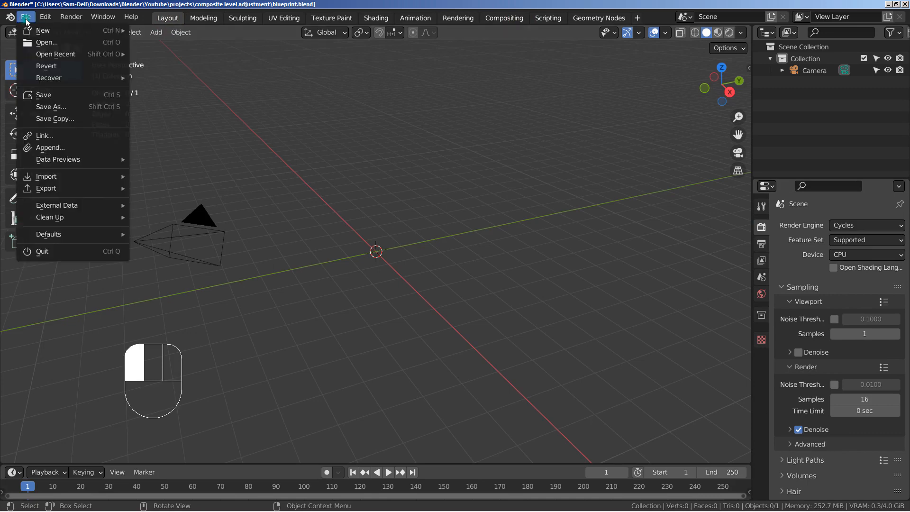
pyautogui.moveTo(47, 31)
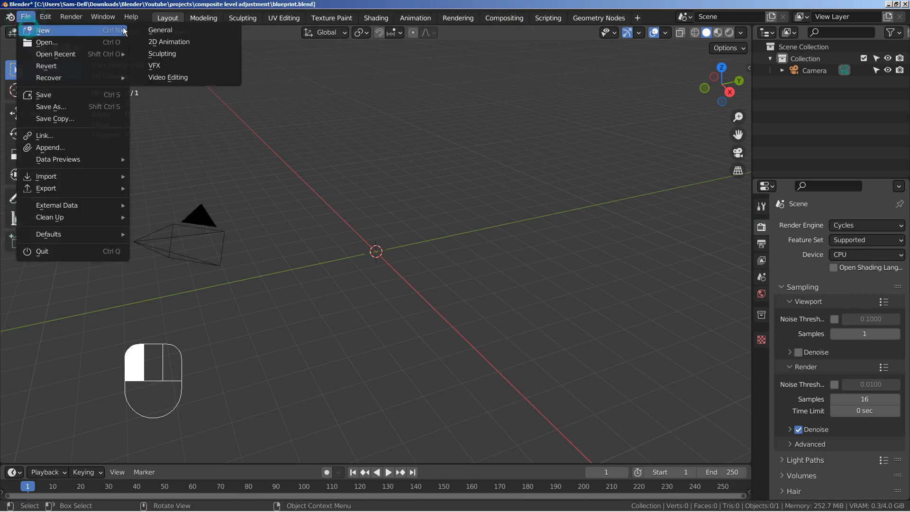
pyautogui.click(160, 31)
pyautogui.click(471, 284)
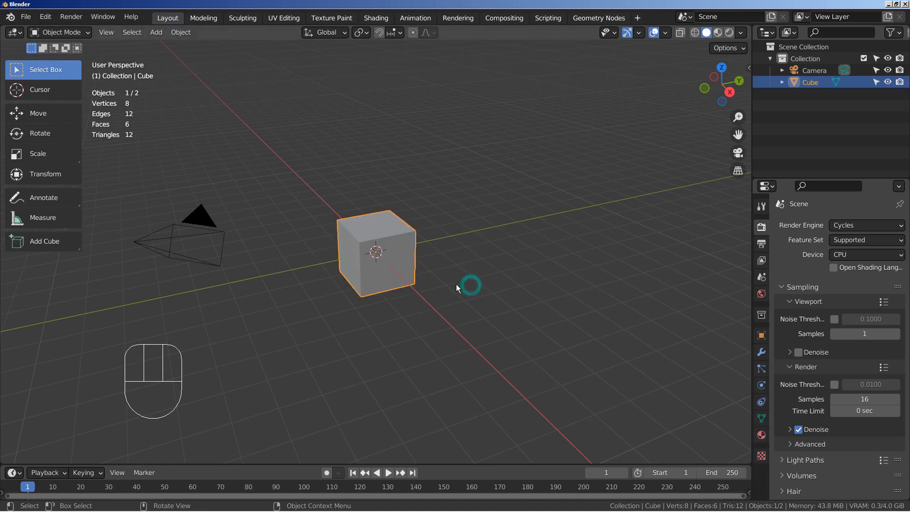
# Step: Check the new file's default compositing nodes and render settings, and view the option for saving a startup file
pyautogui.click(522, 19)
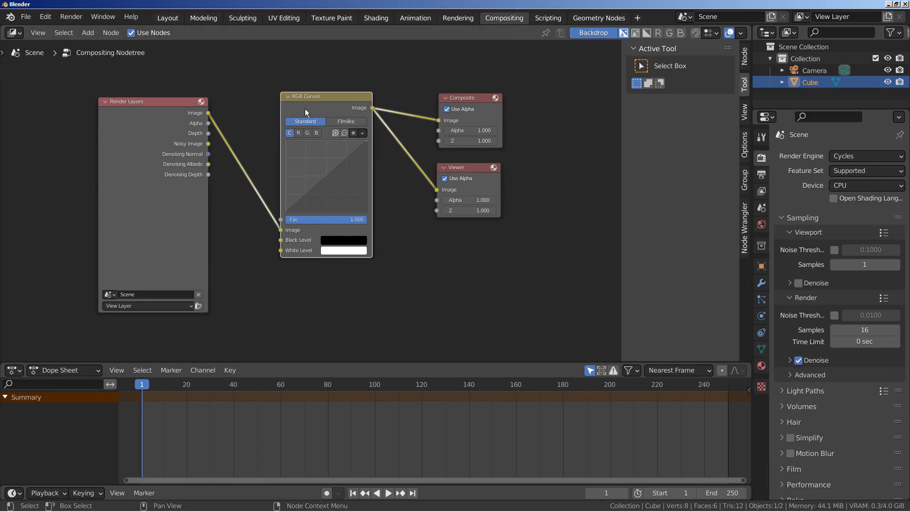
pyautogui.click(167, 18)
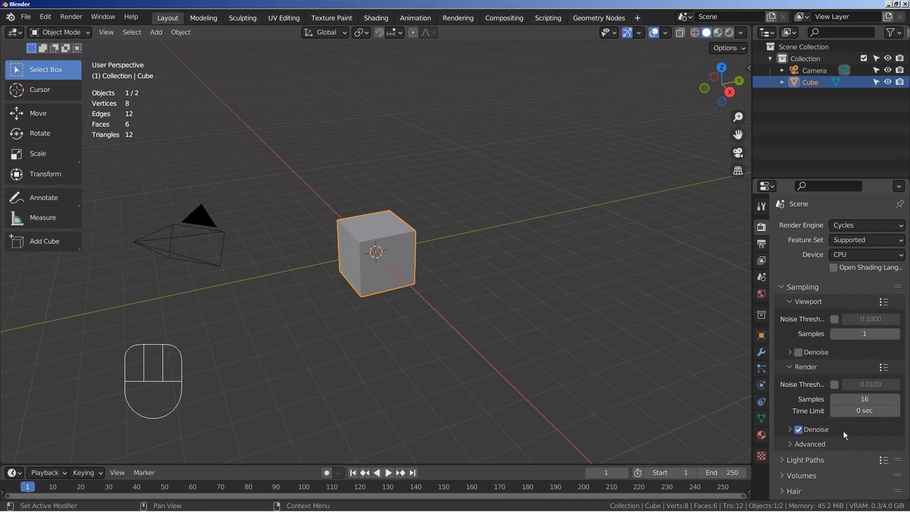
pyautogui.click(25, 16)
pyautogui.moveTo(68, 234)
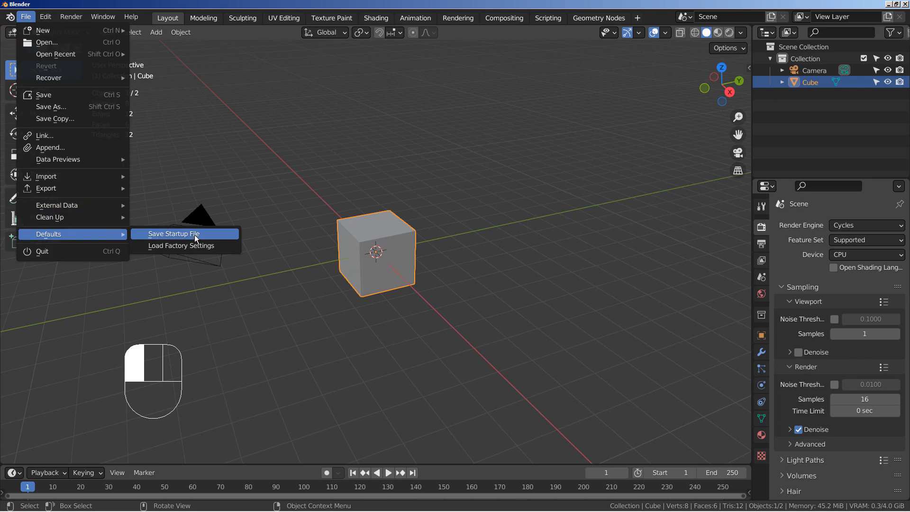
pyautogui.click(555, 212)
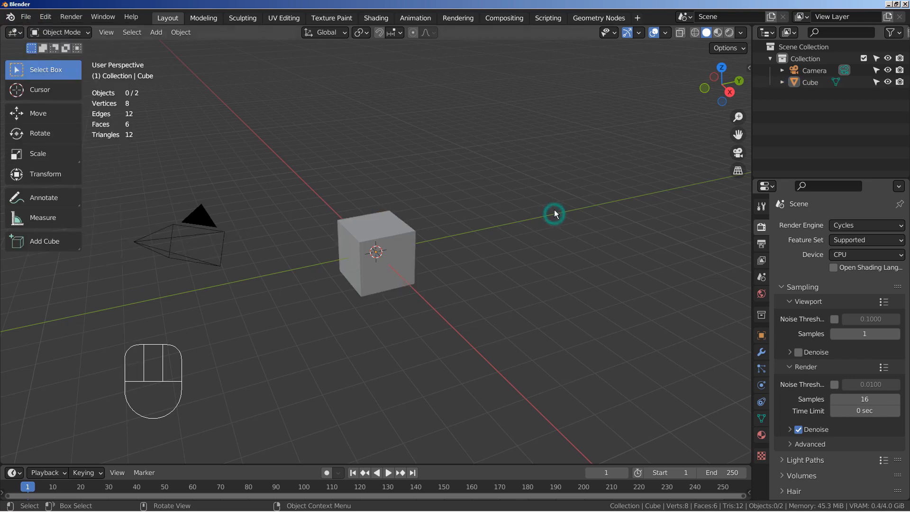